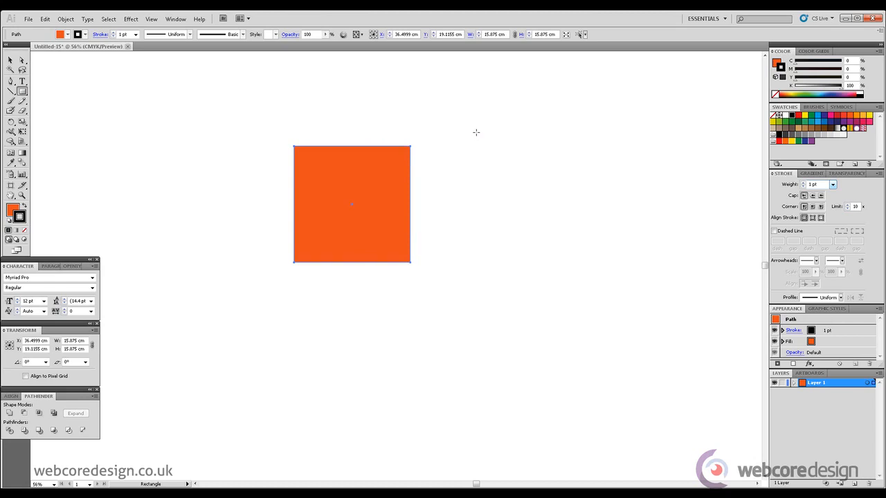
# Draw a rectangle about 24 × 9.3 cm beside the orange square, and select each of the two shapes in turn, leaving nothing selected.
pyautogui.moveTo(476, 132)
pyautogui.mouseDown()
pyautogui.moveTo(555, 165)
pyautogui.moveTo(623, 177)
pyautogui.moveTo(652, 201)
pyautogui.mouseUp()
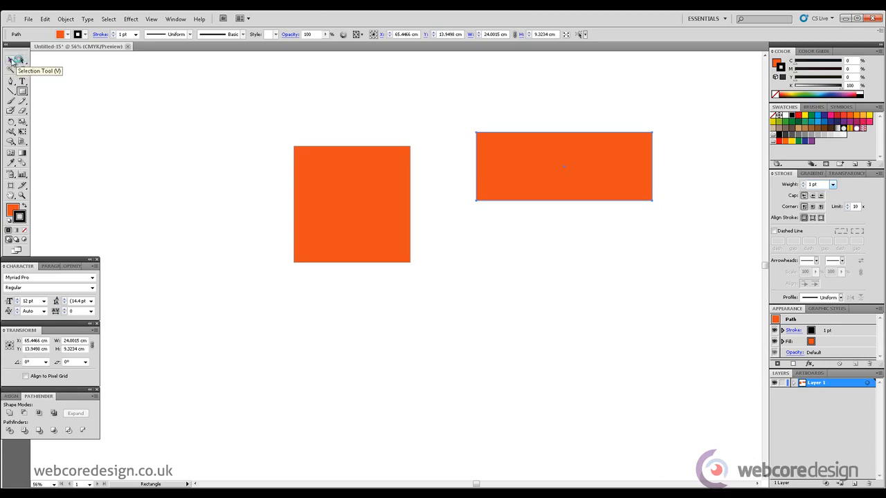
pyautogui.click(11, 60)
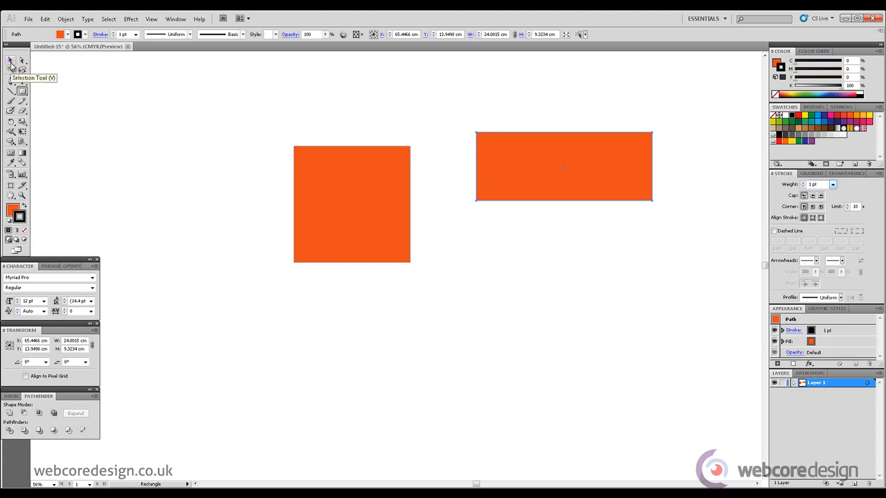
pyautogui.click(12, 66)
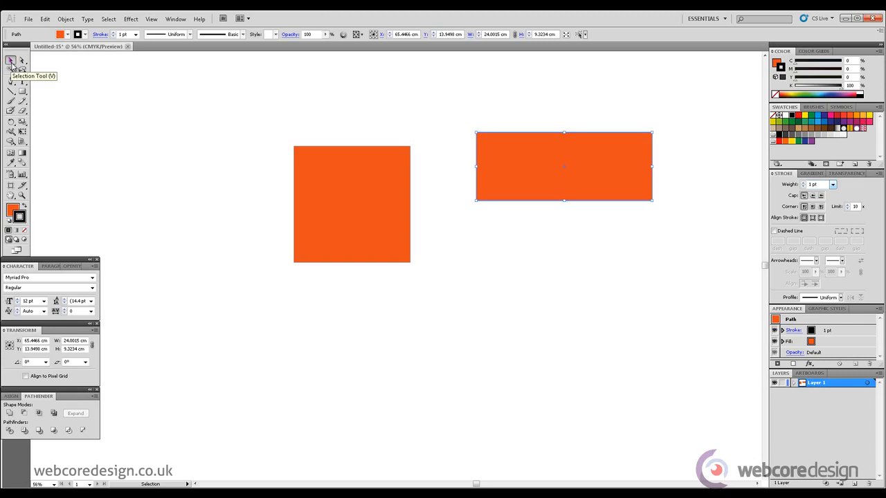
pyautogui.click(347, 171)
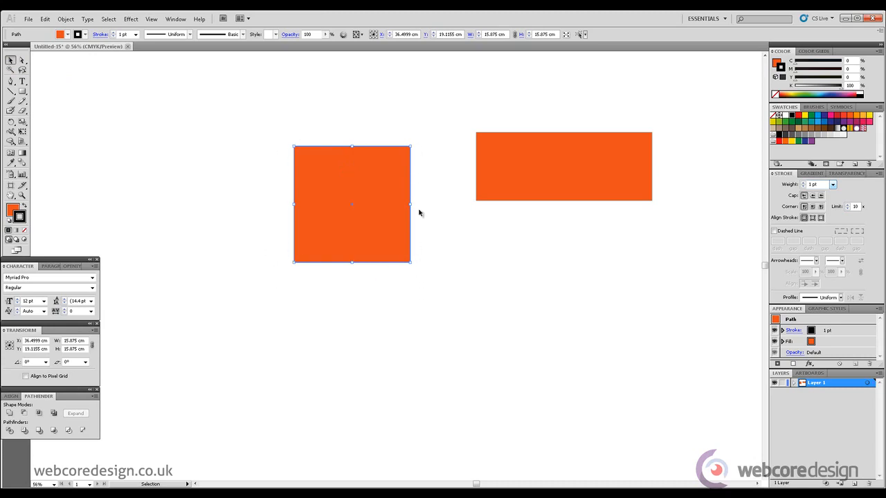
pyautogui.click(453, 126)
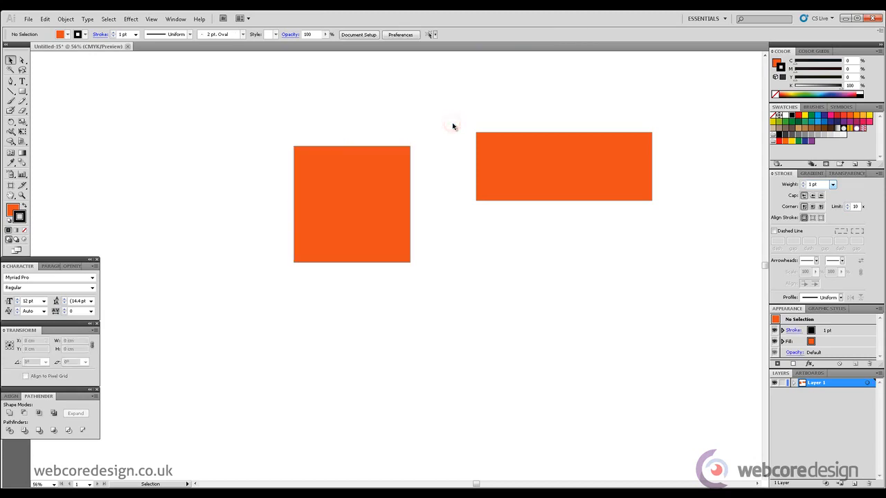
pyautogui.click(645, 163)
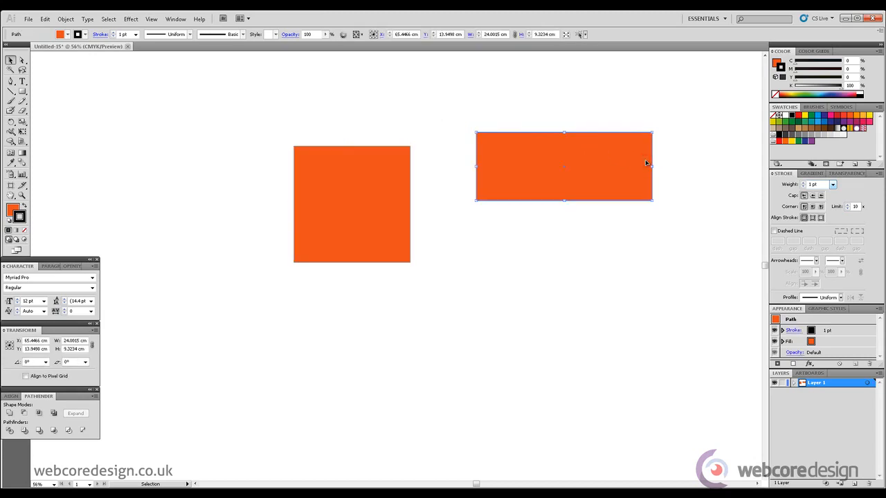
pyautogui.click(592, 280)
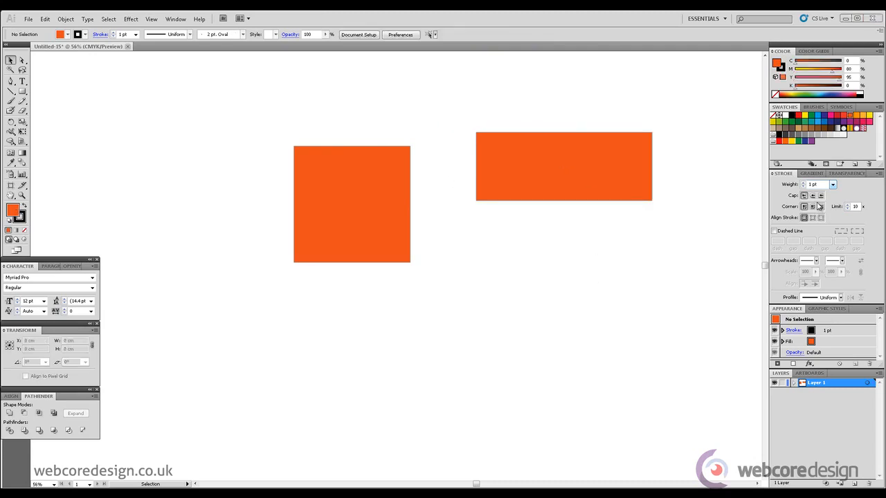
# Move the wide rectangle so it overlaps the lower-right corner of the orange square, and change its fill to blue.
pyautogui.moveTo(605, 171); pyautogui.dragTo(470, 259)
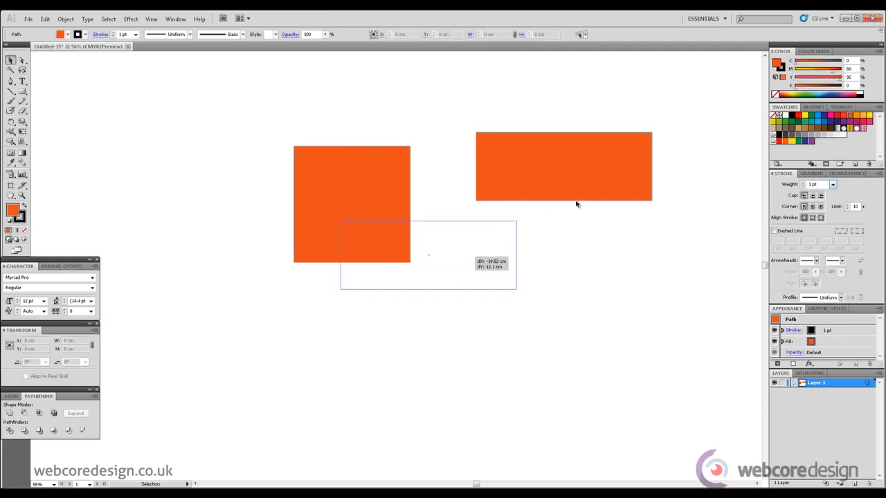
pyautogui.click(826, 125)
pyautogui.click(232, 107)
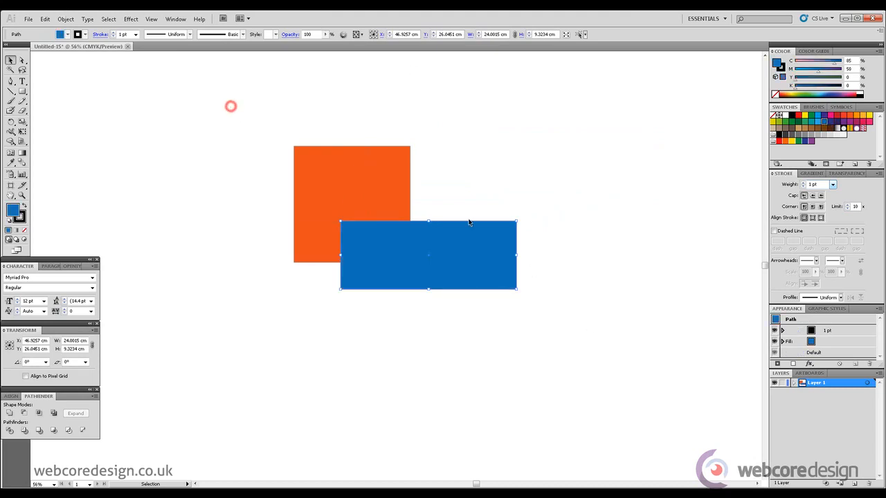
# Group the orange square and the blue rectangle, and deselect the group.
pyautogui.hotkey('ctrl', 'a')
pyautogui.click(65, 19)
pyautogui.click(83, 52)
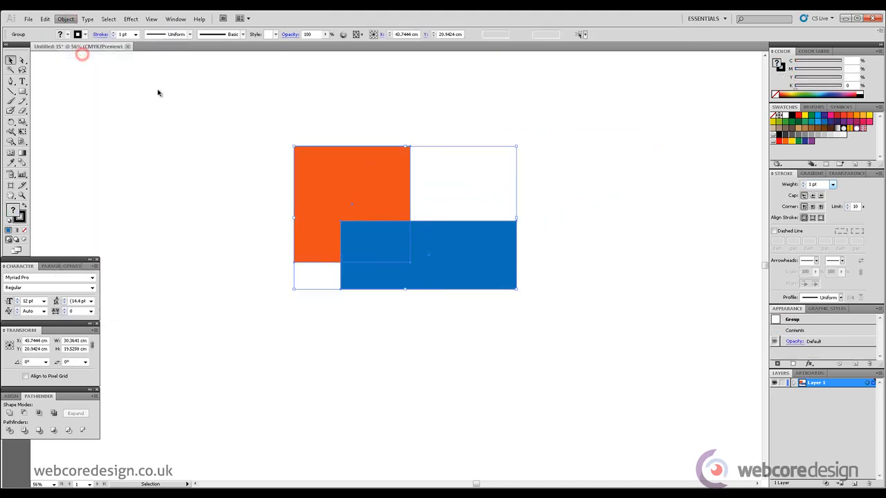
pyautogui.click(157, 90)
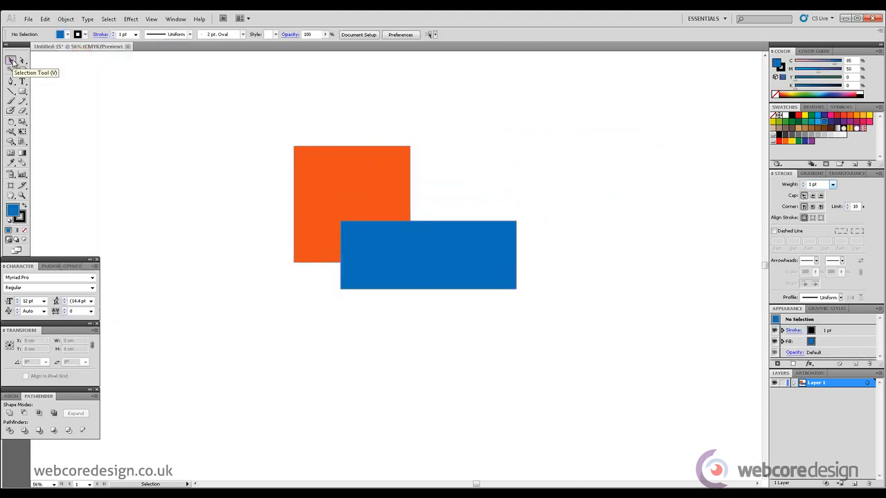
# Move the grouped shapes about 20.7 cm to the right and 3.7 cm down using the Selection tool.
pyautogui.click(338, 166)
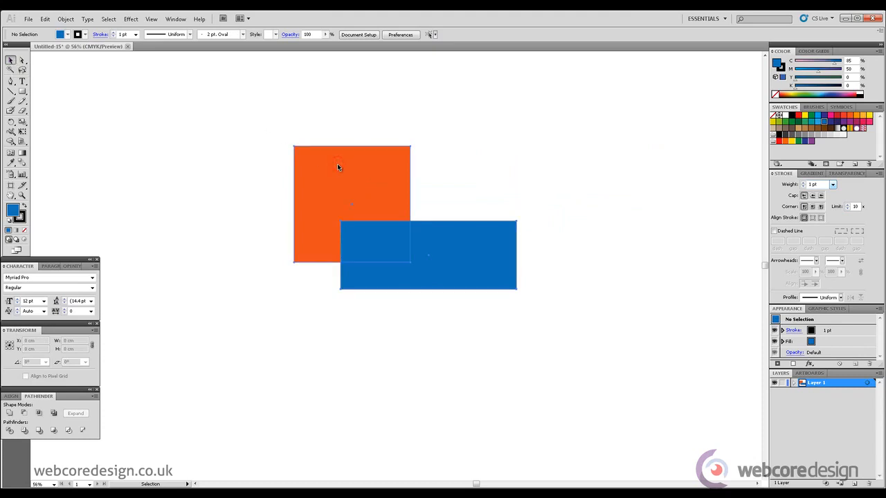
pyautogui.moveTo(343, 176); pyautogui.dragTo(496, 203)
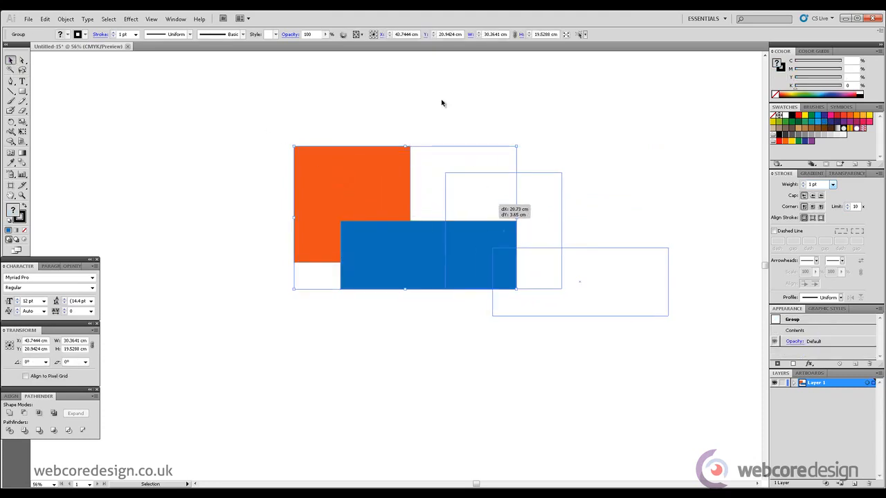
pyautogui.click(441, 100)
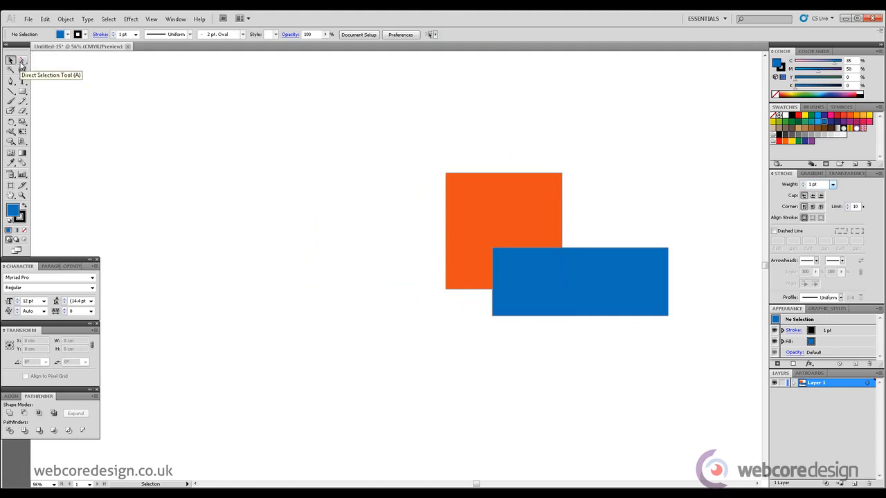
# Use the Direct Selection tool to move only the orange square out of the group, to the left of the blue rectangle.
pyautogui.click(22, 62)
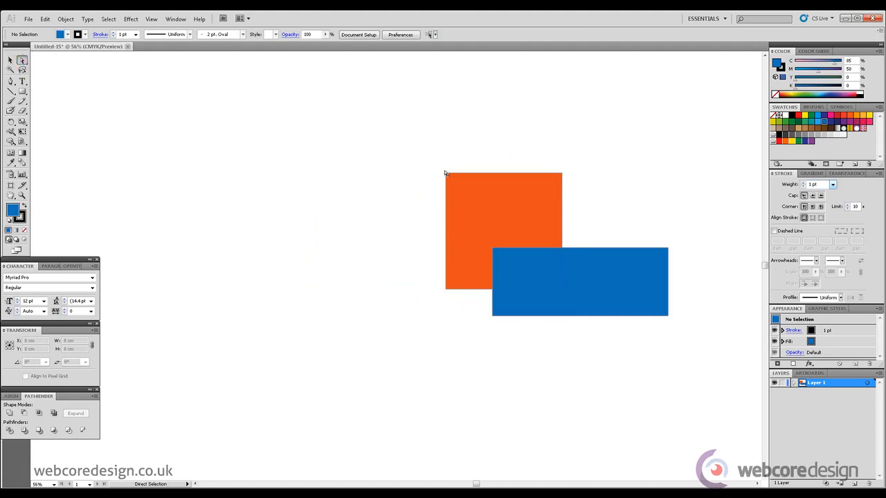
pyautogui.click(461, 189)
pyautogui.moveTo(492, 188); pyautogui.dragTo(331, 200)
pyautogui.click(337, 137)
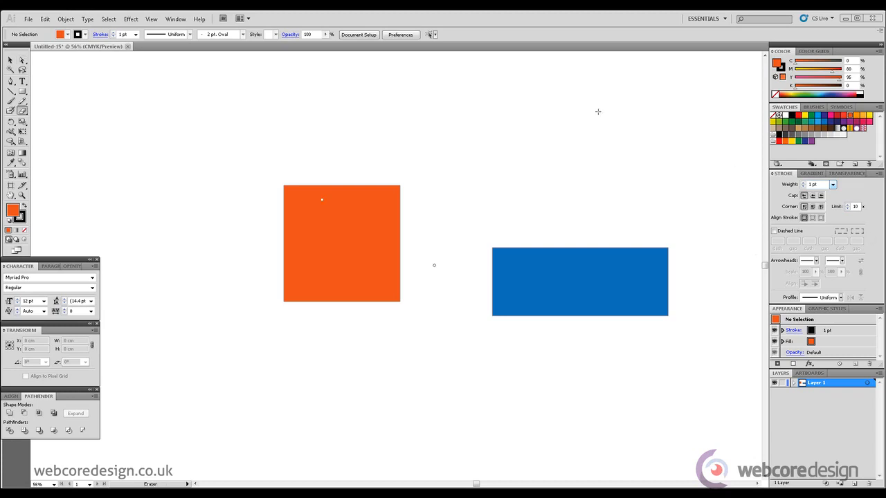
# Delete all the artwork from the canvas.
pyautogui.press('v')
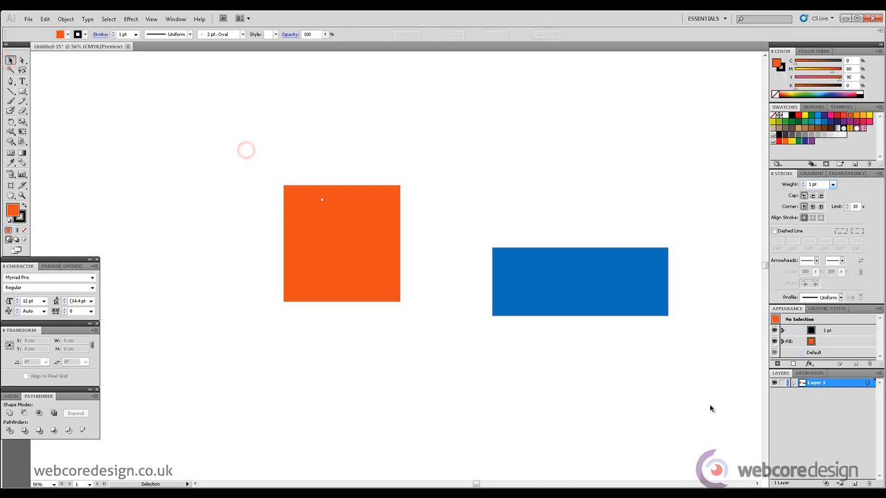
pyautogui.hotkey('ctrl', 'a')
pyautogui.press('Delete')
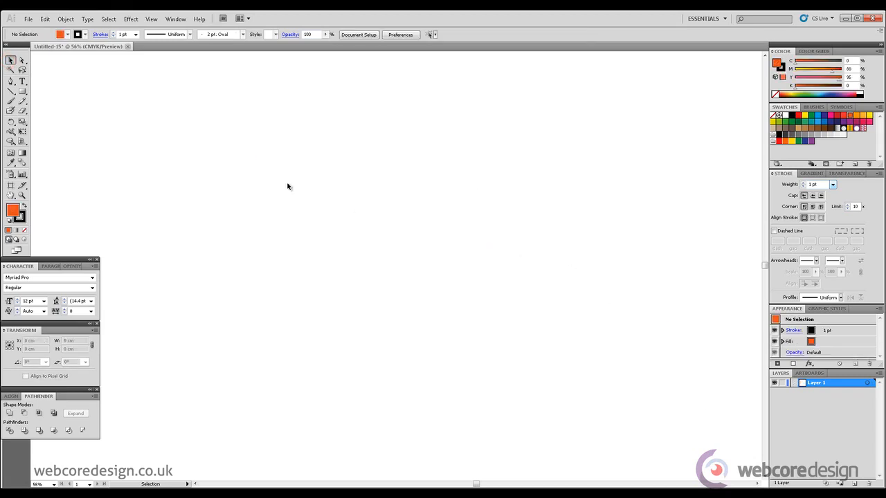
# Draw a downward-sloping line spanning about 34.8 × 15 cm with the Line Segment tool, and deselect it.
pyautogui.click(11, 91)
pyautogui.moveTo(246, 199); pyautogui.dragTo(253, 207)
pyautogui.moveTo(338, 261); pyautogui.dragTo(501, 308)
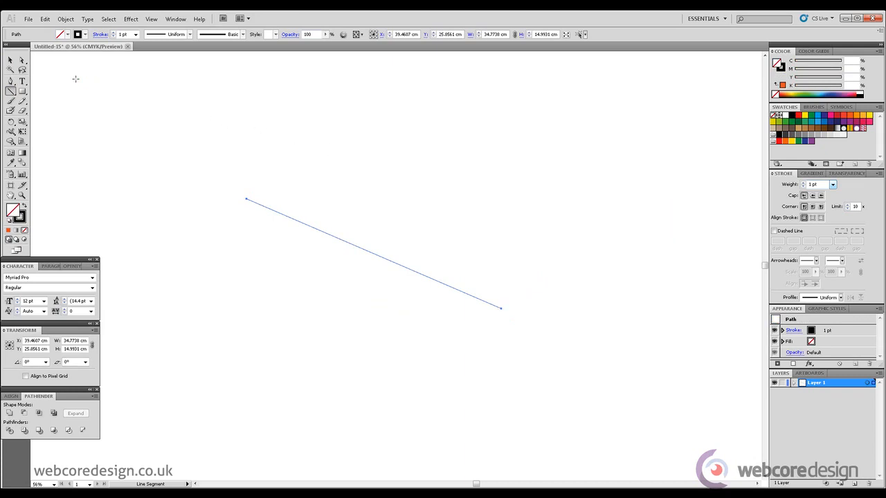
pyautogui.click(12, 60)
pyautogui.click(92, 130)
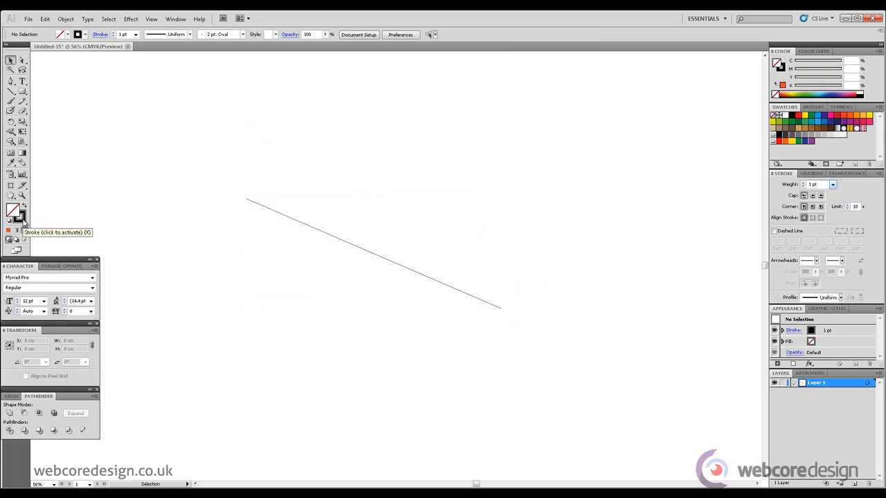
# Make the stroke colour active and draw a horizontal line about 44.3 cm long above the sloping line.
pyautogui.click(21, 219)
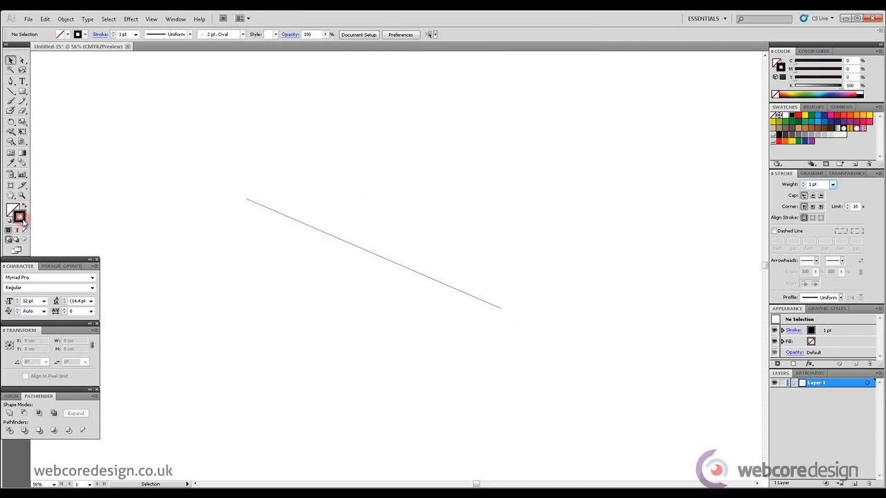
pyautogui.click(190, 175)
pyautogui.click(10, 91)
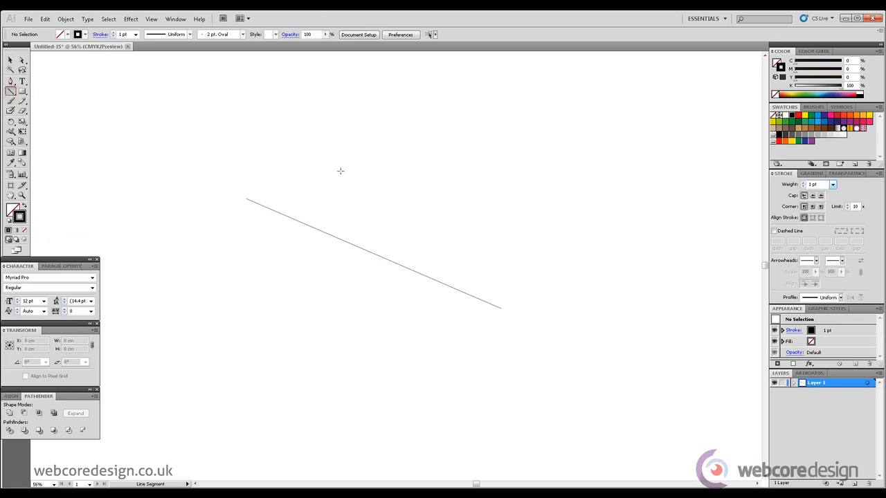
pyautogui.moveTo(341, 171); pyautogui.dragTo(665, 171)
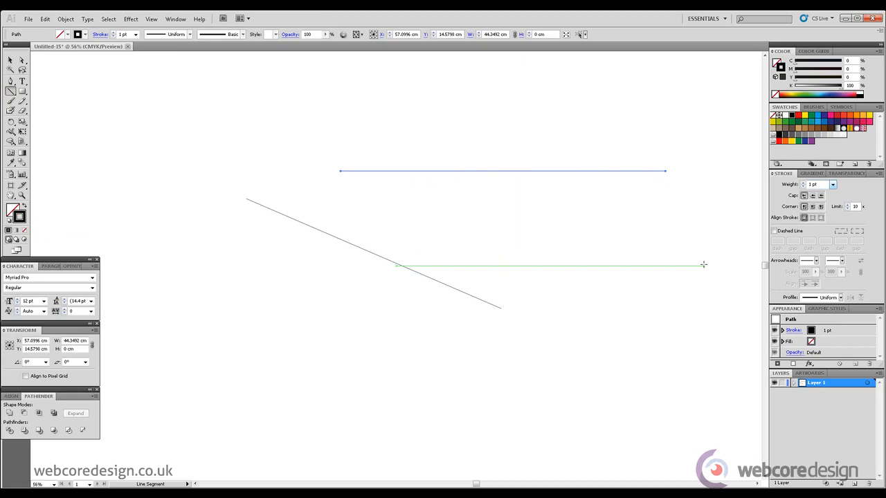
# Draw a vertical line about 23.4 cm long left of the sloping line and a line about 21.7 cm long at 315° below it.
pyautogui.click(229, 368)
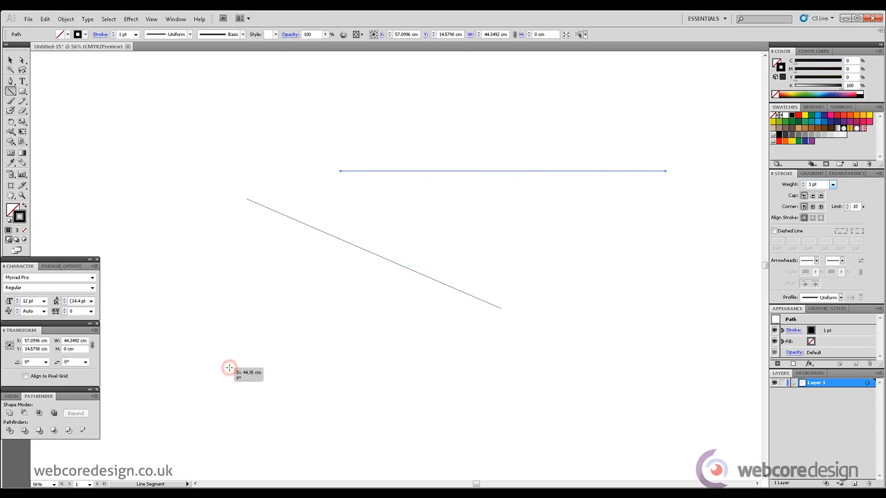
pyautogui.moveTo(229, 368); pyautogui.dragTo(225, 197)
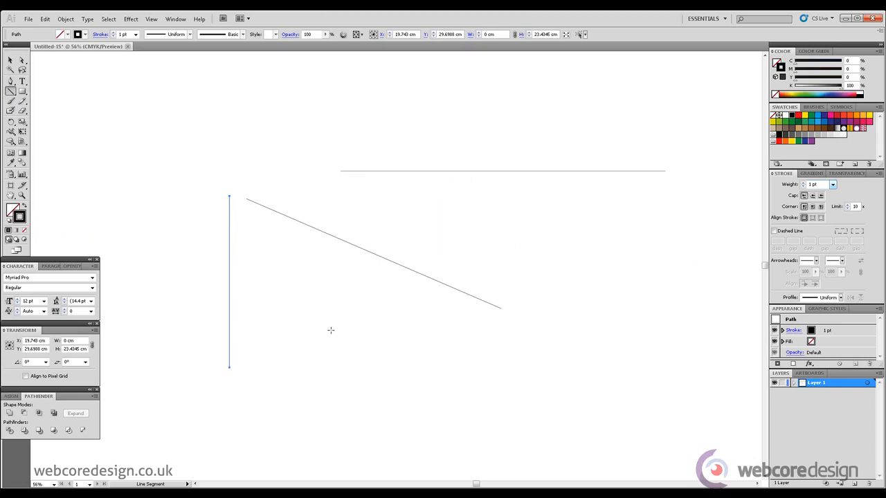
pyautogui.moveTo(331, 330); pyautogui.dragTo(463, 423)
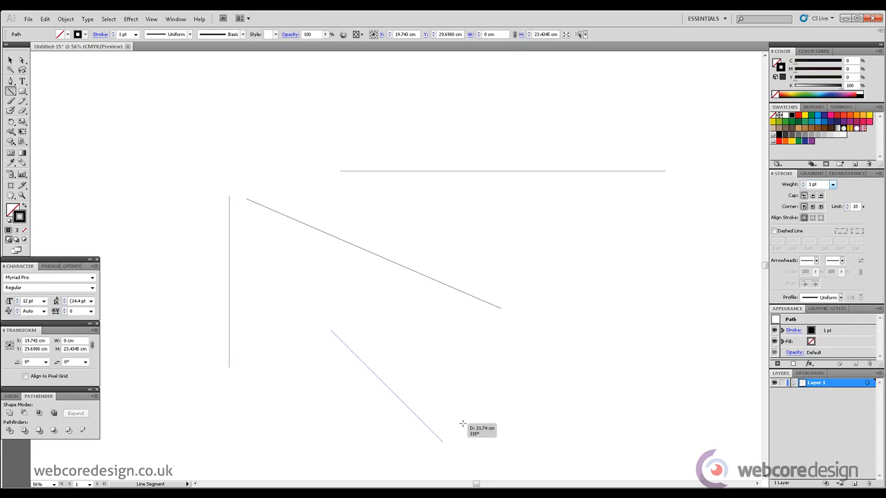
pyautogui.moveTo(462, 424); pyautogui.dragTo(463, 423)
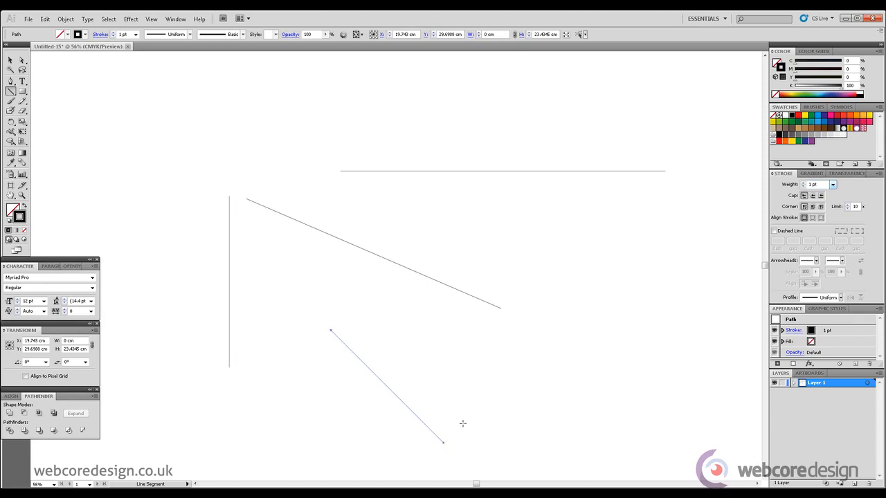
pyautogui.click(9, 61)
pyautogui.click(570, 355)
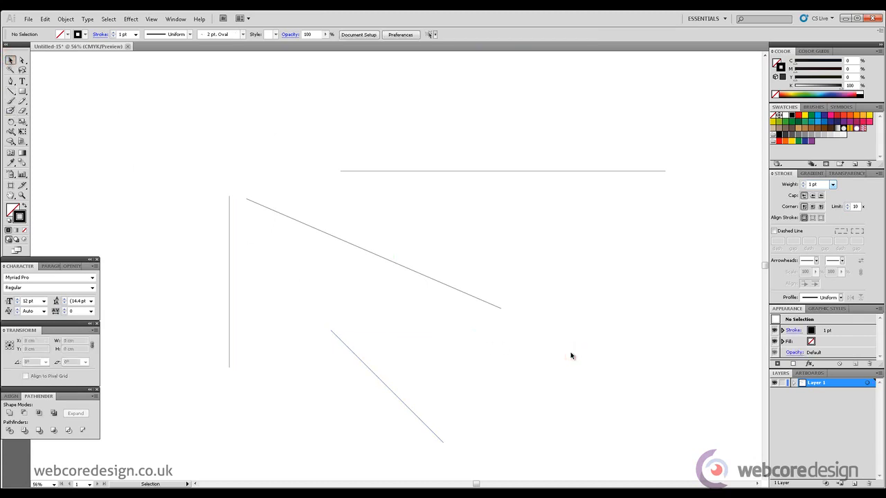
# Select all four lines and delete them.
pyautogui.scroll(-1, 152, 115)
pyautogui.moveTo(153, 108); pyautogui.dragTo(709, 423)
pyautogui.press('Delete')
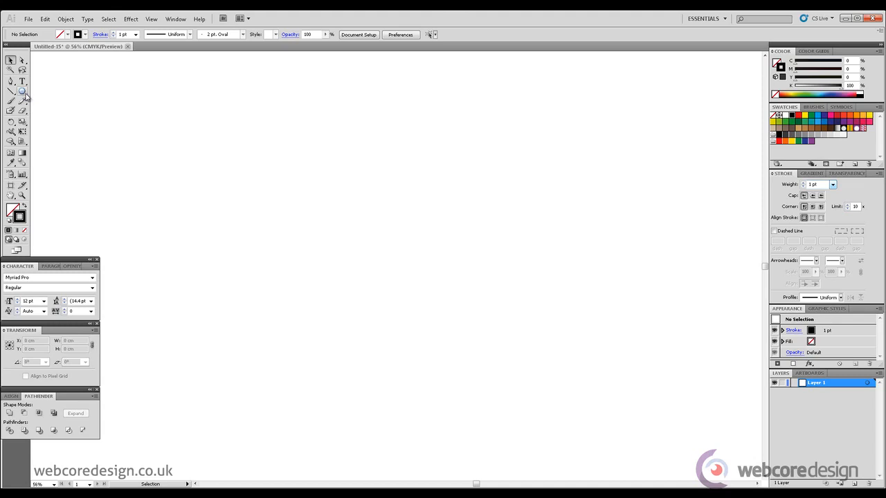
# Draw a seven-sided polygon about 20.1 × 19.6 cm with the Polygon tool, and deselect it.
pyautogui.click(25, 94)
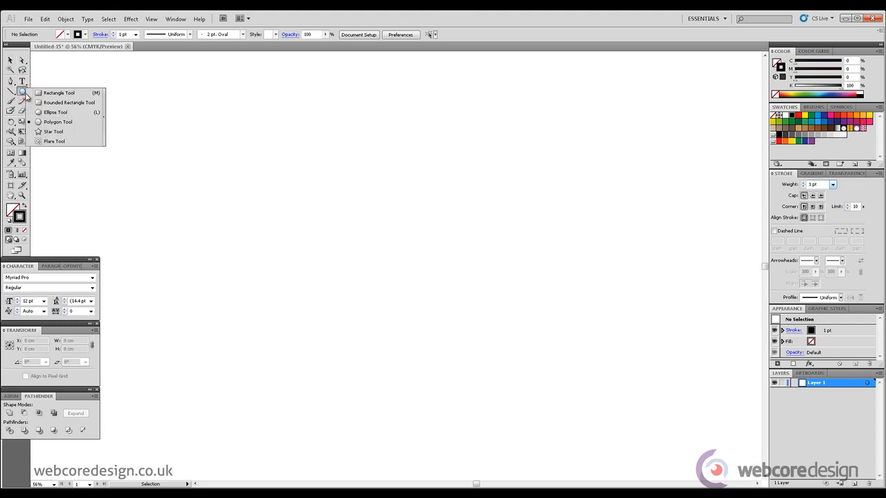
pyautogui.click(65, 125)
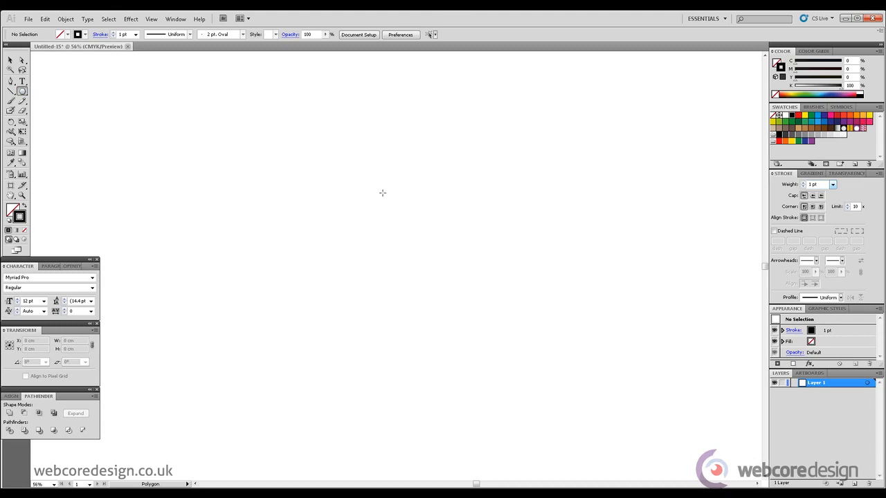
pyautogui.moveTo(382, 192); pyautogui.dragTo(437, 244)
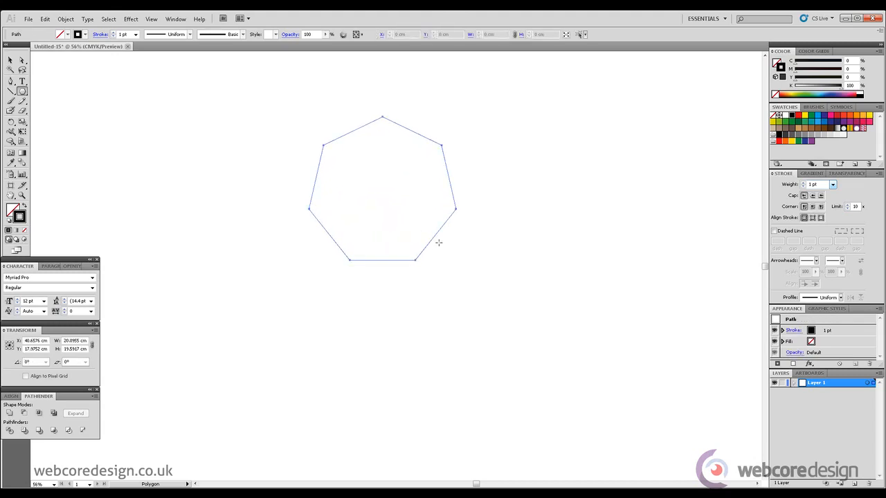
pyautogui.click(9, 60)
pyautogui.click(214, 238)
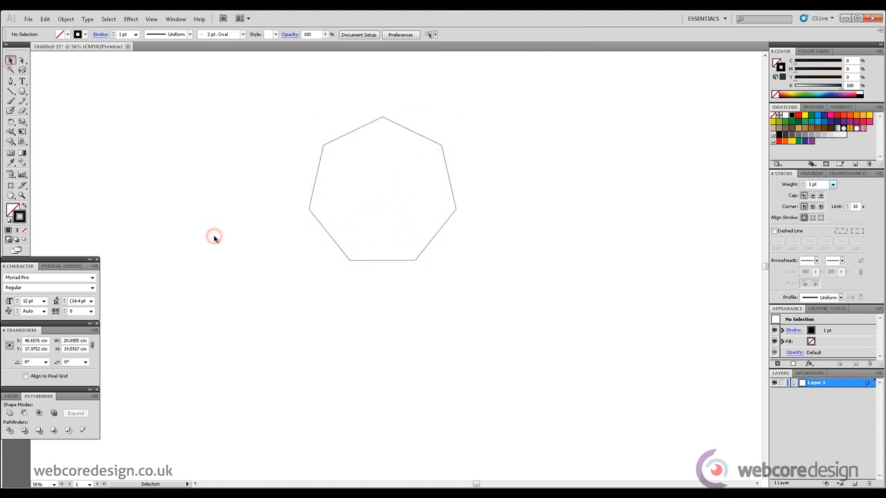
# Draw a smaller seven-sided polygon about 11.6 × 11.4 cm to the right of the first one.
pyautogui.click(22, 92)
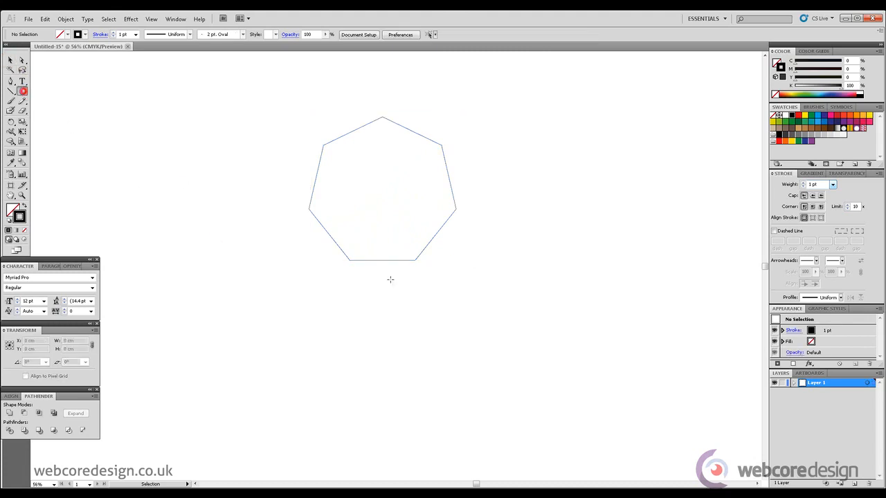
pyautogui.moveTo(537, 208); pyautogui.dragTo(570, 241)
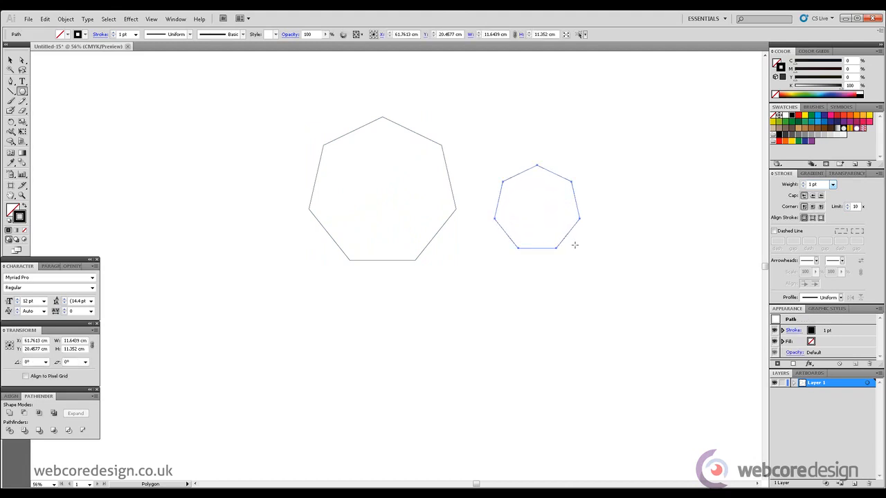
# Create a five-sided polygon with a 5.9717 cm radius, move it below and between the two seven-sided polygons, and deselect it.
pyautogui.click(574, 246)
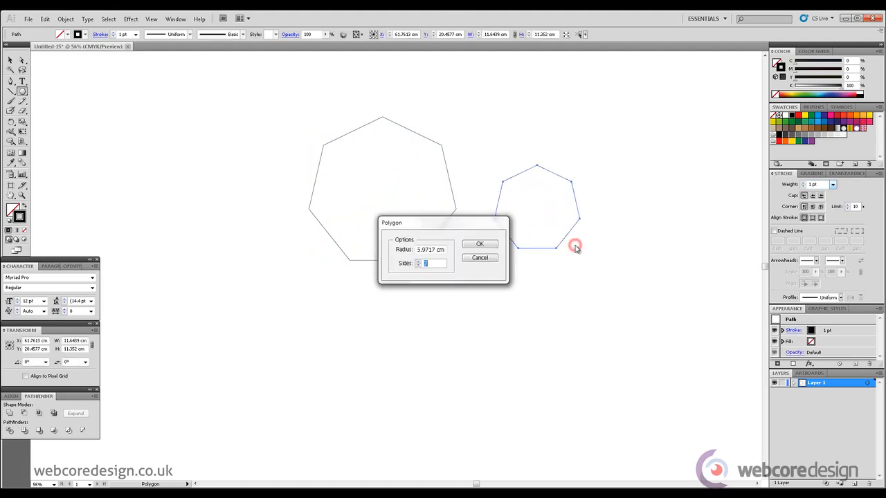
pyautogui.click(436, 264)
pyautogui.write('5')
pyautogui.click(483, 246)
pyautogui.click(11, 61)
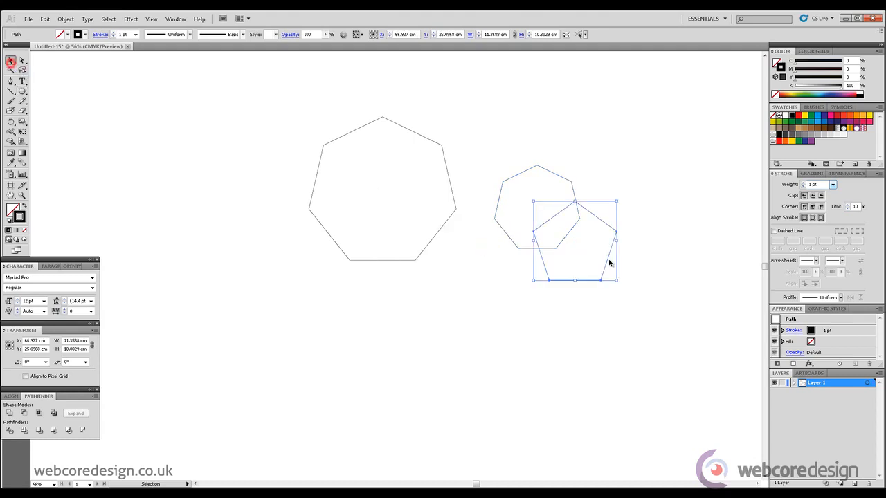
pyautogui.moveTo(599, 281); pyautogui.dragTo(622, 333)
pyautogui.click(622, 332)
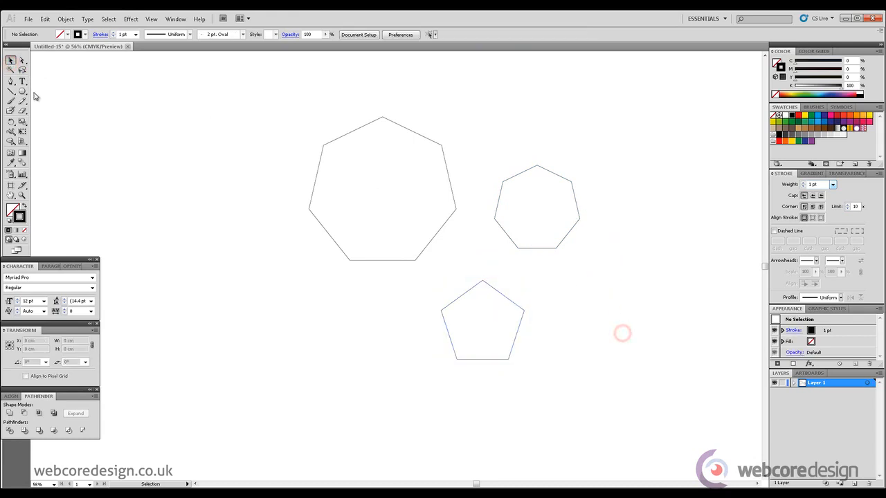
# Draw a pentagon about 10.3 × 9.8 cm at the lower left of the large heptagon, and create a four-sided polygon of 5.4297 cm radius beside it.
pyautogui.click(22, 91)
pyautogui.moveTo(242, 294); pyautogui.dragTo(283, 317)
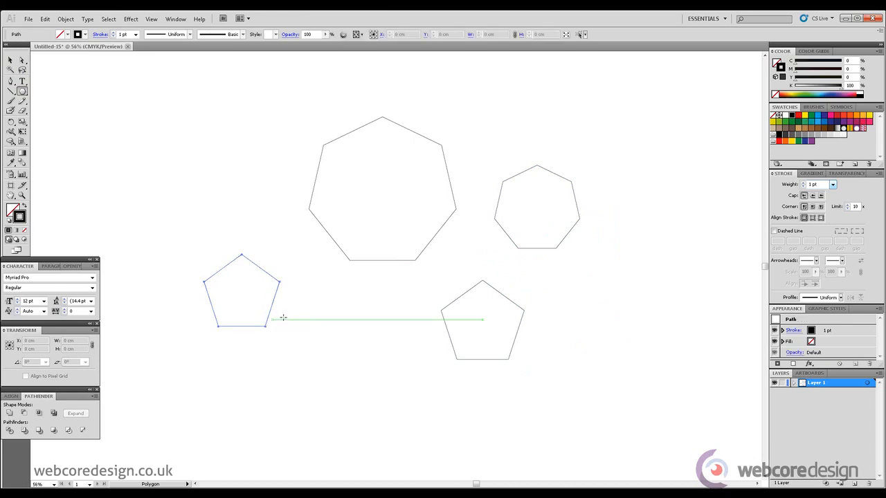
pyautogui.click(283, 320)
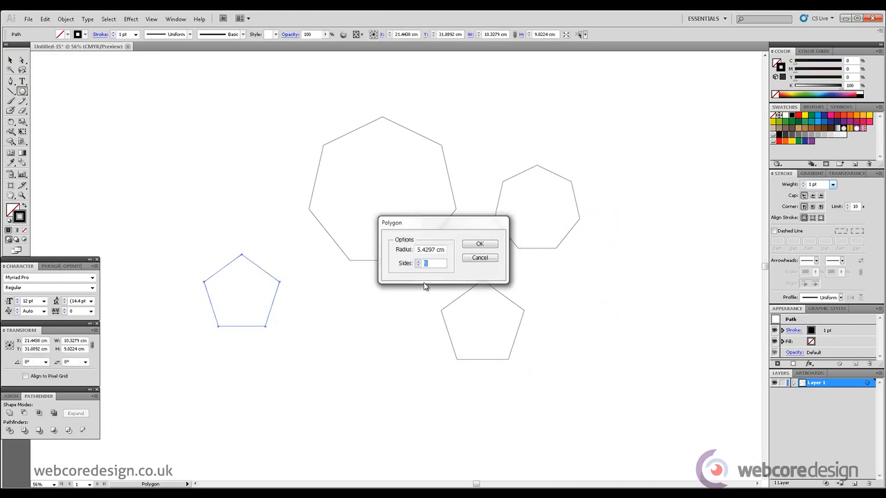
pyautogui.write('4')
pyautogui.click(489, 246)
# Move the square clear of the left pentagon into the space between the two pentagons, slightly lower, and deselect it.
pyautogui.click(11, 60)
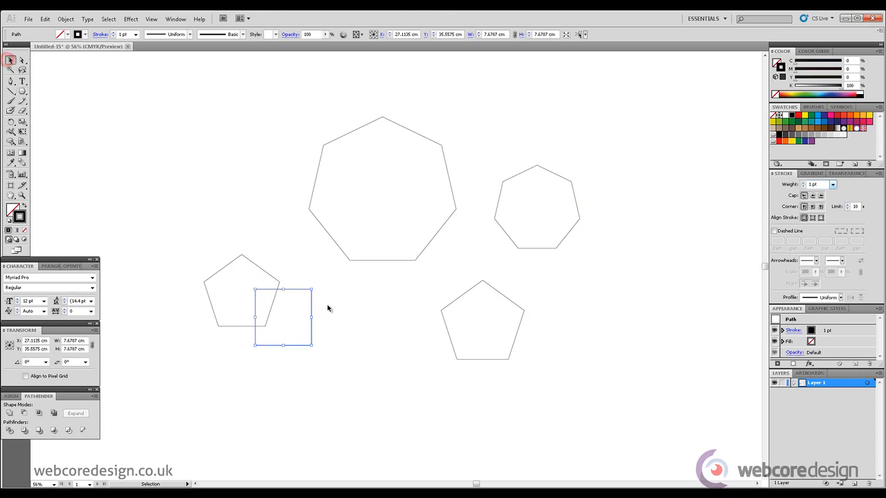
pyautogui.click(329, 306)
pyautogui.moveTo(311, 304); pyautogui.dragTo(365, 346)
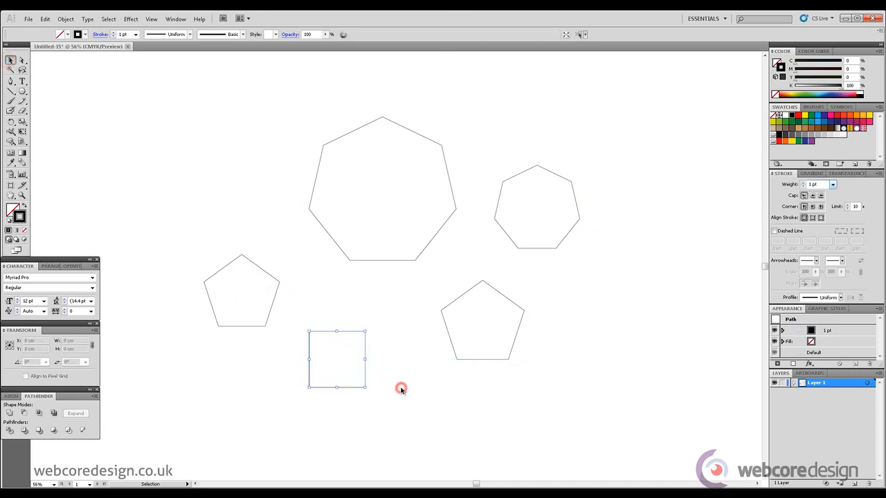
pyautogui.click(400, 390)
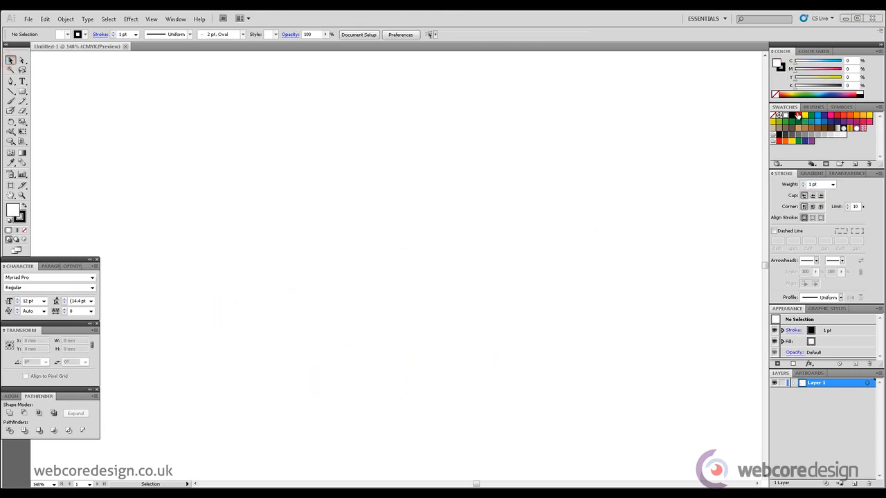
# Set the fill colour to red and draw a circle about 53.4 mm in diameter with the Ellipse tool.
pyautogui.click(797, 117)
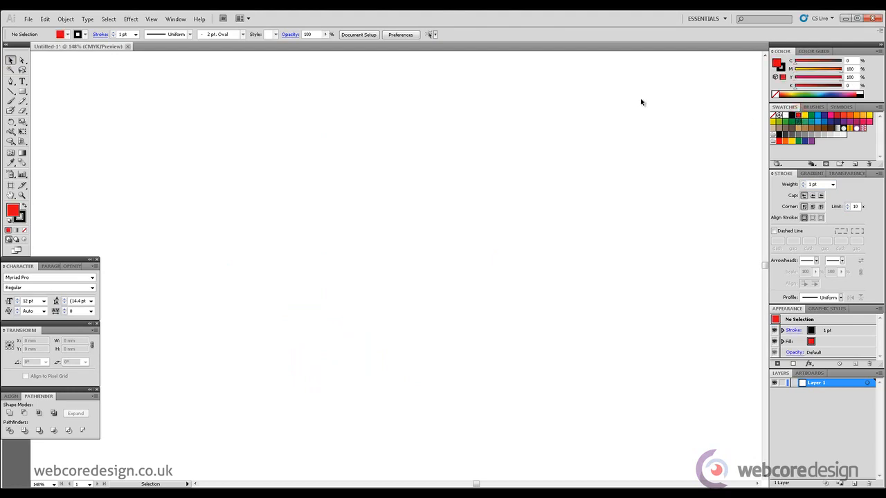
pyautogui.click(23, 92)
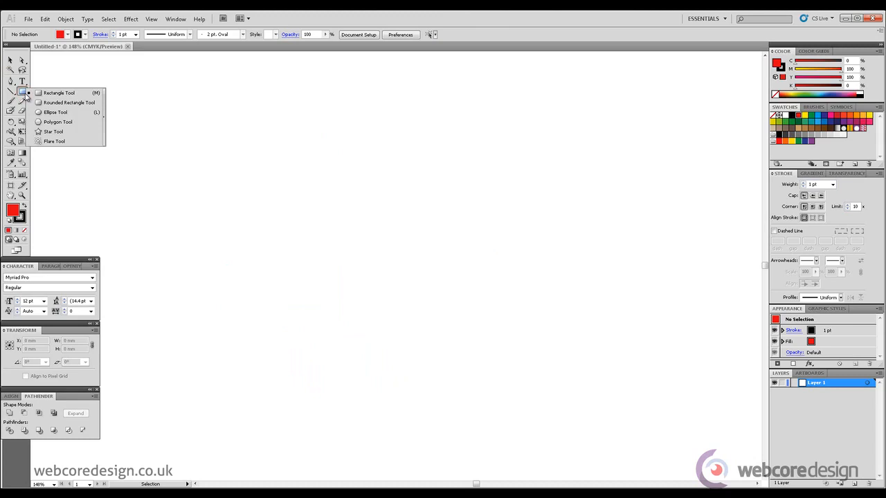
pyautogui.moveTo(24, 96); pyautogui.dragTo(70, 112)
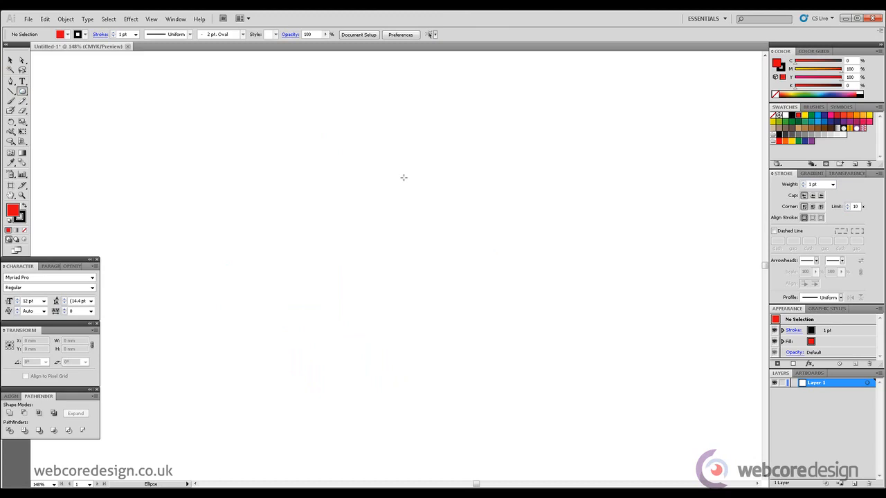
pyautogui.moveTo(403, 177); pyautogui.dragTo(507, 269)
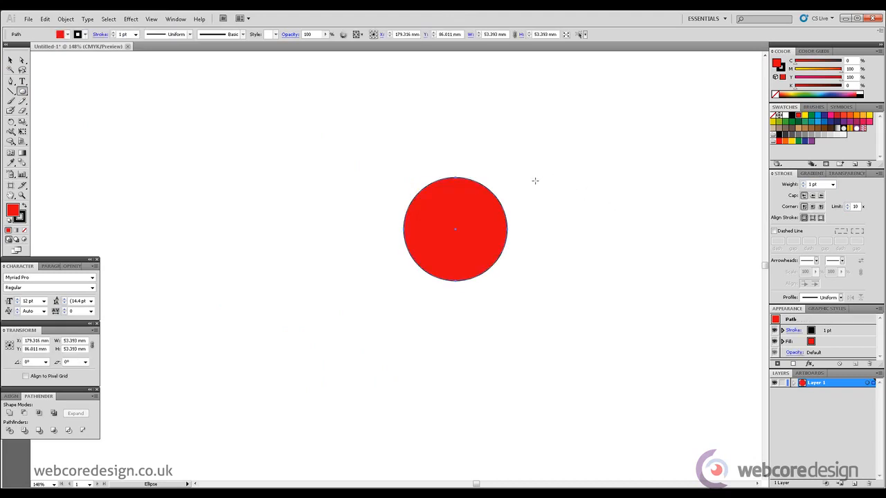
# Draw a flat ellipse about 80.6 × 15.7 mm to the right of the circle and a tall, narrow ellipse below it.
pyautogui.moveTo(535, 180); pyautogui.dragTo(691, 211)
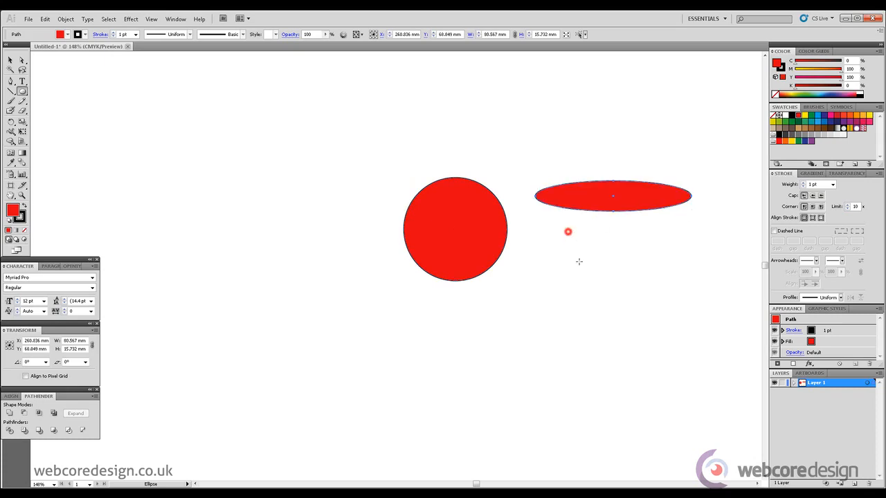
pyautogui.moveTo(568, 231); pyautogui.dragTo(596, 356)
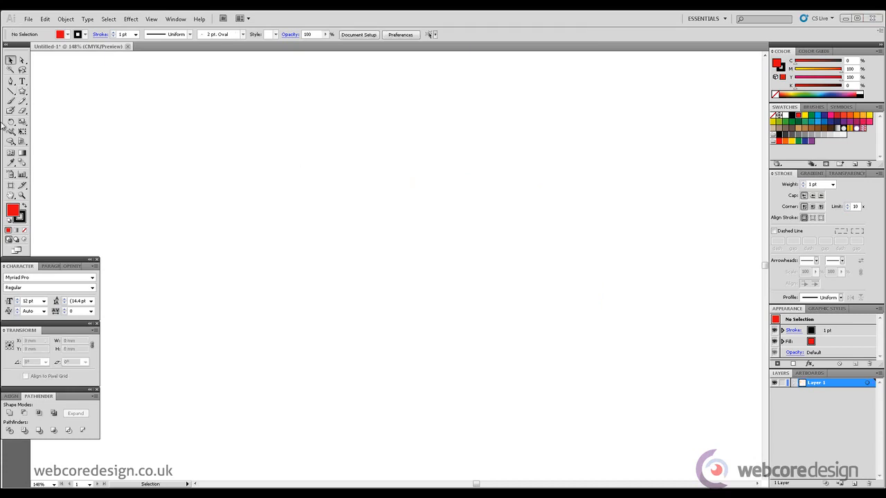
# Draw a tilted five-pointed star about 73.7 × 75.3 mm with the Star tool in the upper middle of the artboard.
pyautogui.click(22, 93)
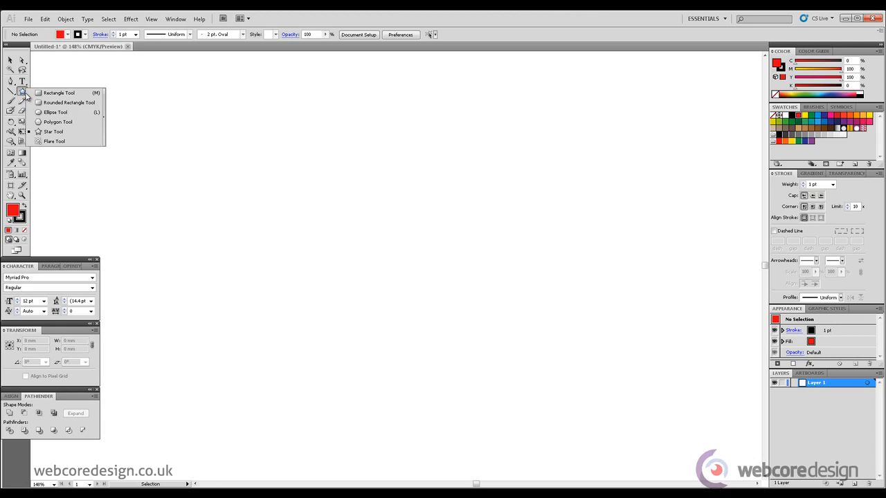
pyautogui.moveTo(25, 95); pyautogui.dragTo(64, 135)
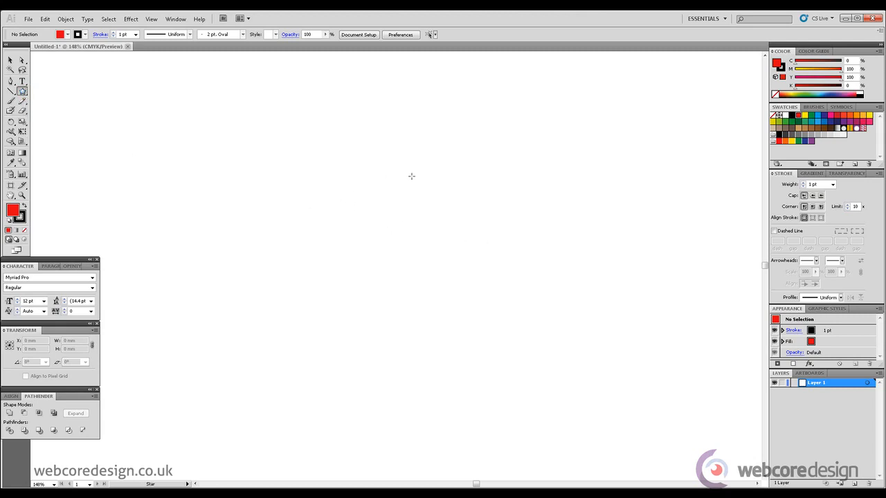
pyautogui.moveTo(419, 176); pyautogui.dragTo(344, 183)
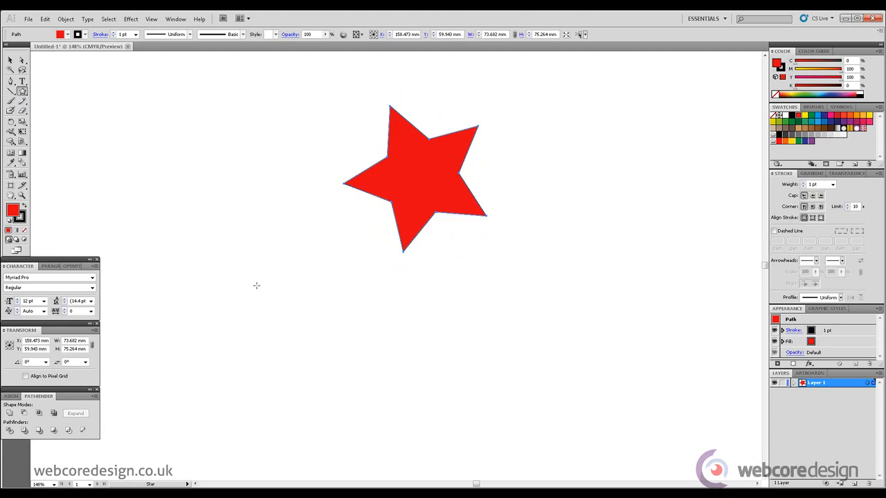
# Draw two upright five-pointed stars, about 53.2 × 50.6 mm at the tilted star's lower left and about 42.2 × 40.2 mm at its lower right.
pyautogui.moveTo(235, 299); pyautogui.dragTo(274, 335)
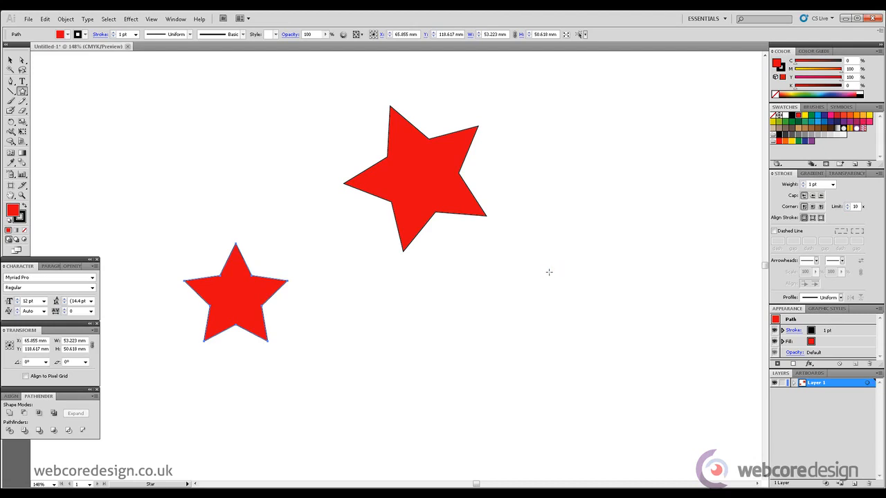
pyautogui.moveTo(544, 269); pyautogui.dragTo(572, 302)
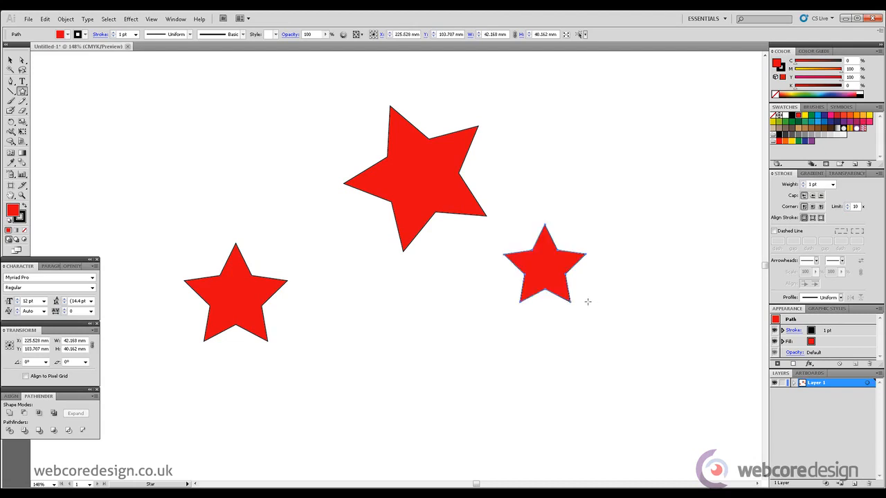
# Create a star with 10 points and an 11.08 mm second radius, move it below the large tilted star, and deselect it.
pyautogui.click(588, 302)
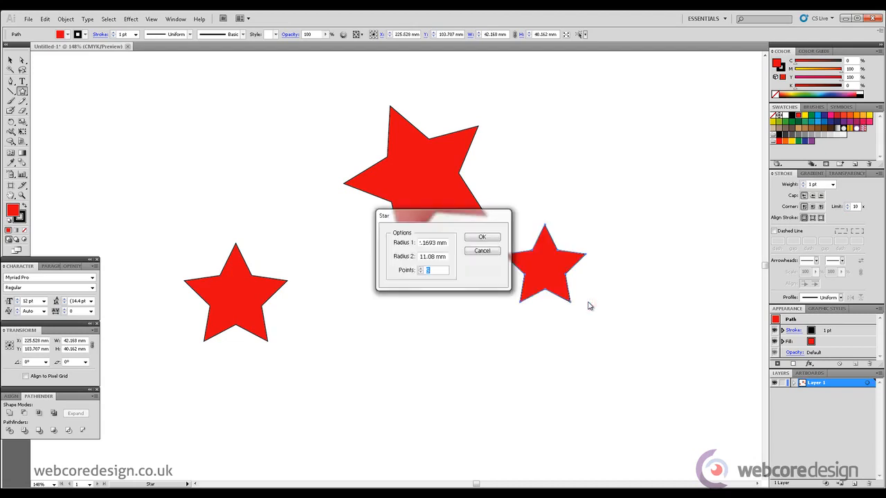
pyautogui.doubleClick(440, 270)
pyautogui.write('10')
pyautogui.click(483, 239)
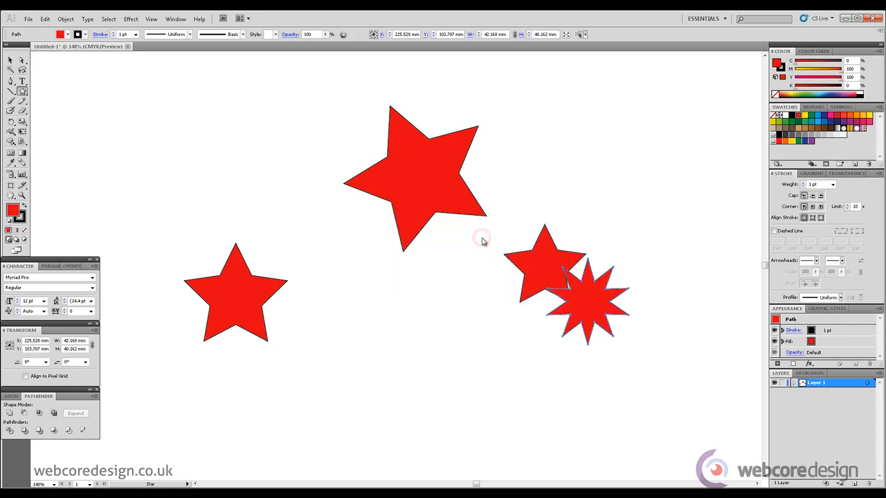
pyautogui.click(10, 61)
pyautogui.moveTo(599, 323); pyautogui.dragTo(457, 371)
pyautogui.click(612, 355)
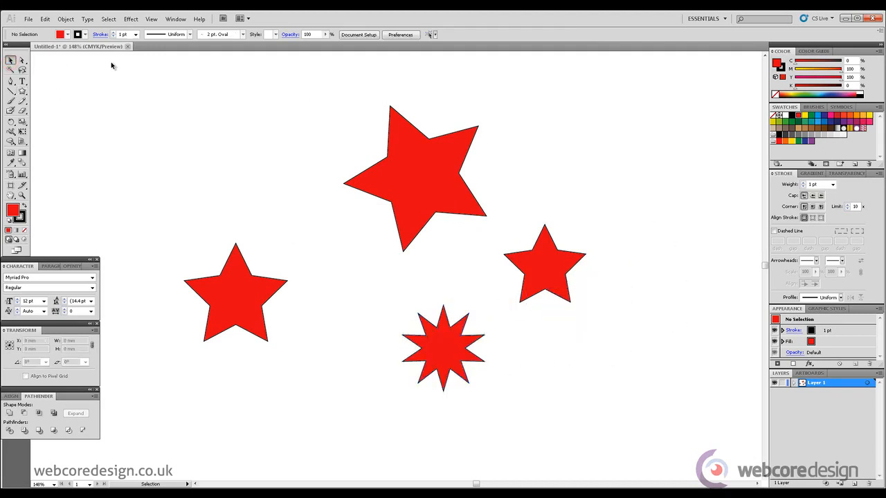
# Draw a ten-pointed star about 40.8 × 42.9 mm below the right-hand star, and create a 60-point star with a 10.71 mm second radius beside it.
pyautogui.click(22, 91)
pyautogui.moveTo(578, 353); pyautogui.dragTo(619, 389)
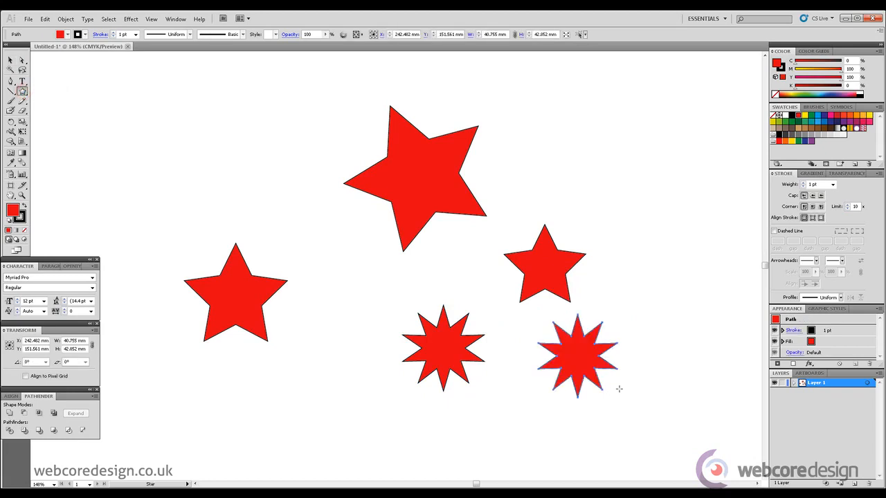
pyautogui.click(619, 389)
pyautogui.doubleClick(444, 270)
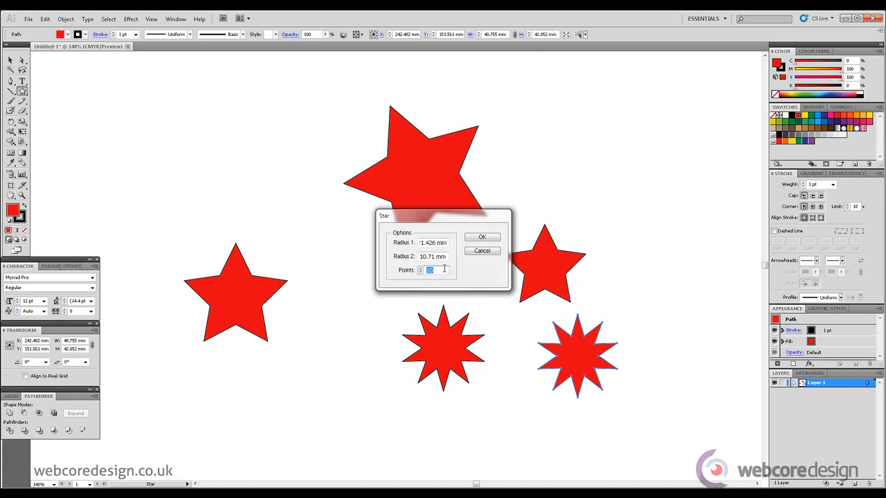
pyautogui.write('60')
pyautogui.click(495, 239)
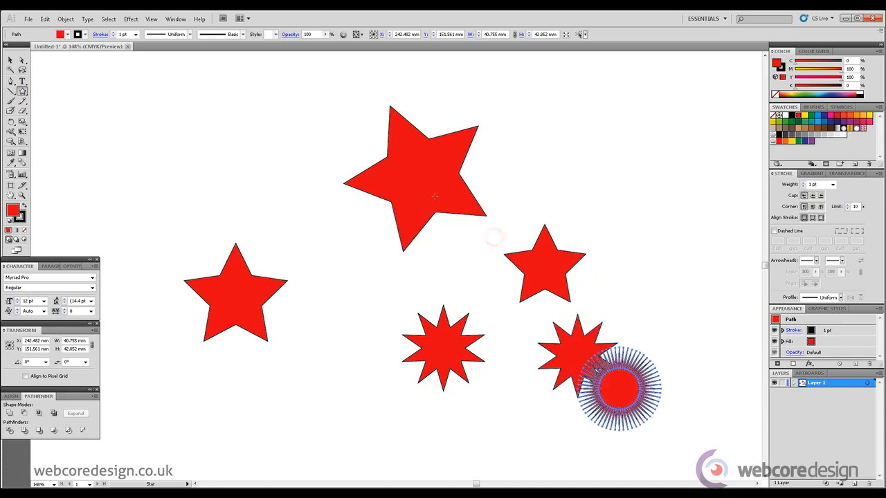
# Move the 60-point star to the lower left of the two ten-pointed stars and deselect it.
pyautogui.click(10, 61)
pyautogui.moveTo(632, 400); pyautogui.dragTo(345, 427)
pyautogui.scroll(-3, 766, 269)
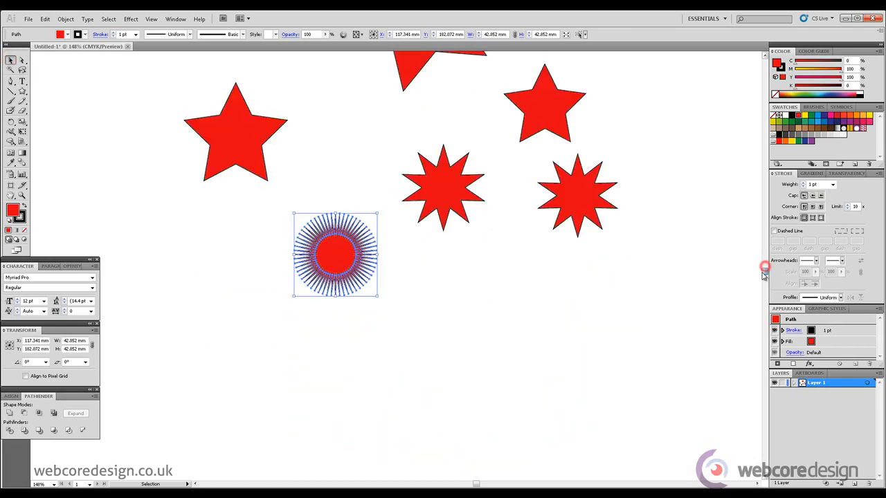
pyautogui.click(485, 278)
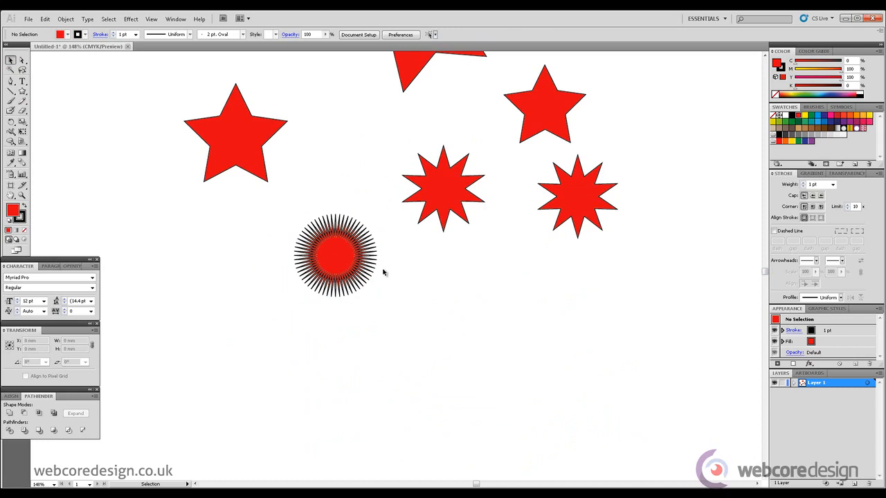
# Change the 60-point star's fill to the dark green swatch C=85 M=10 Y=100 K=10, and deselect it.
pyautogui.click(346, 266)
pyautogui.click(430, 269)
pyautogui.click(346, 264)
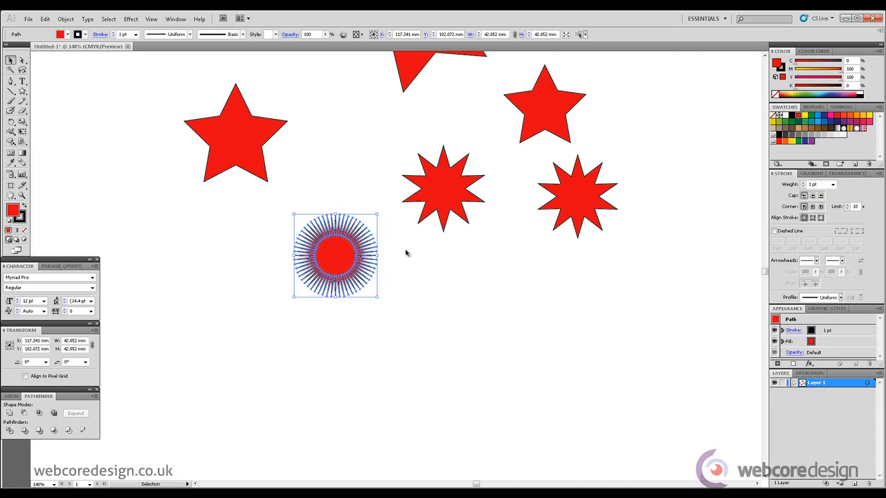
pyautogui.click(23, 219)
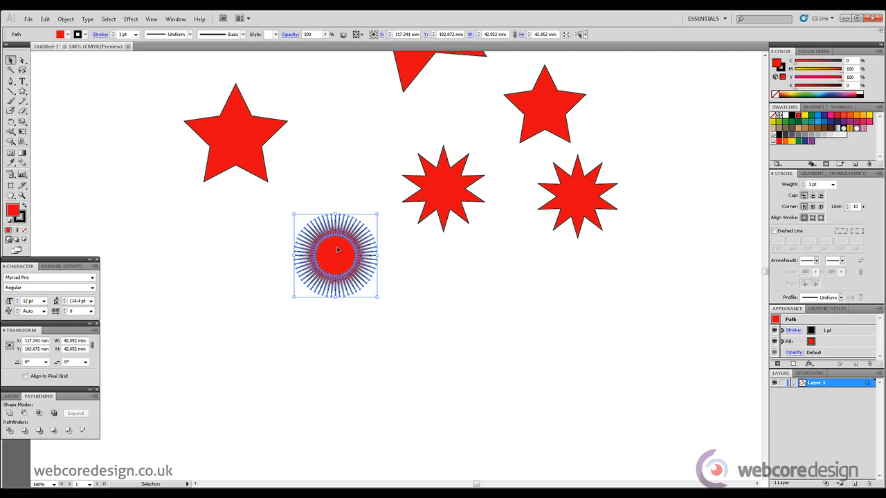
pyautogui.click(790, 122)
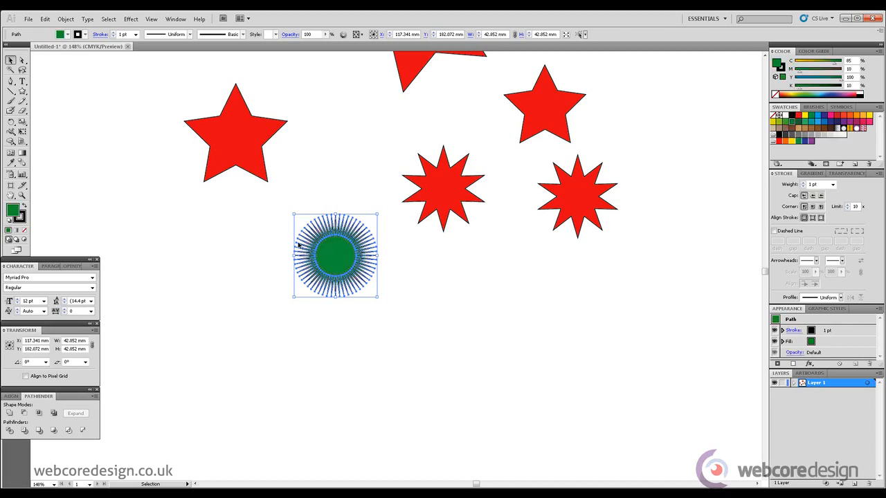
pyautogui.click(475, 275)
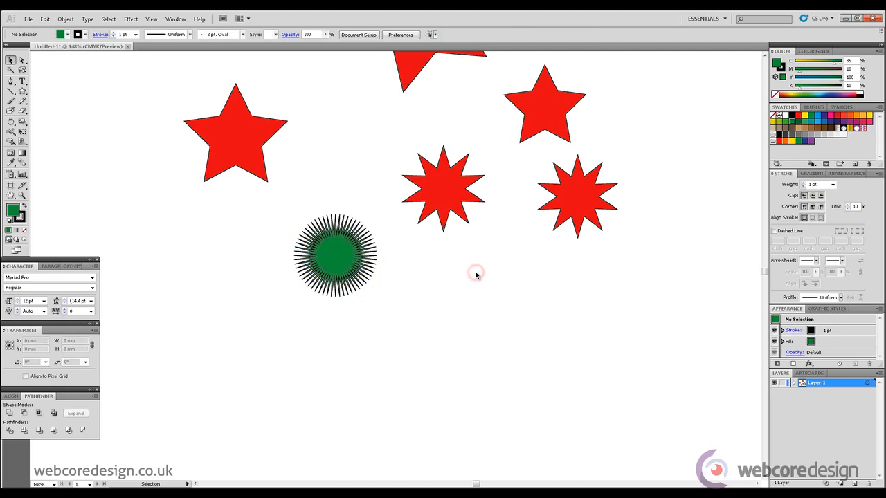
# Change the 60-point star's stroke colour to the dark blue swatch C=100 M=95 Y=5 K=0, and deselect it.
pyautogui.click(334, 253)
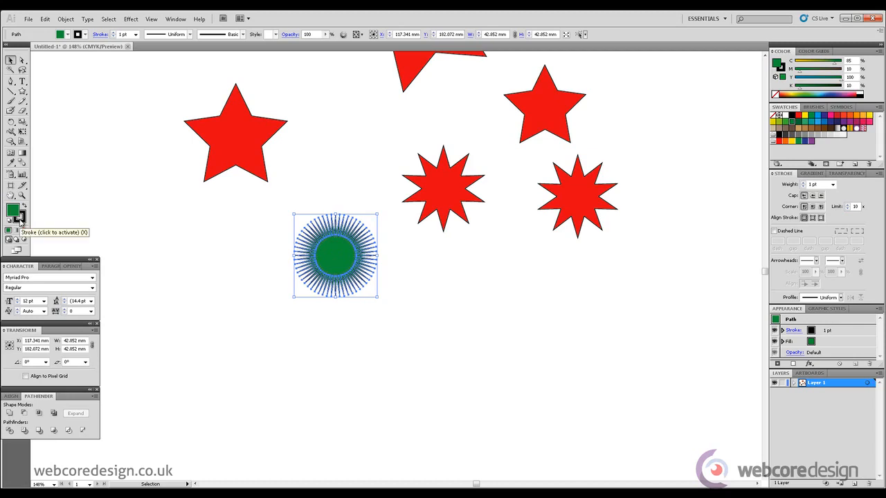
pyautogui.click(20, 219)
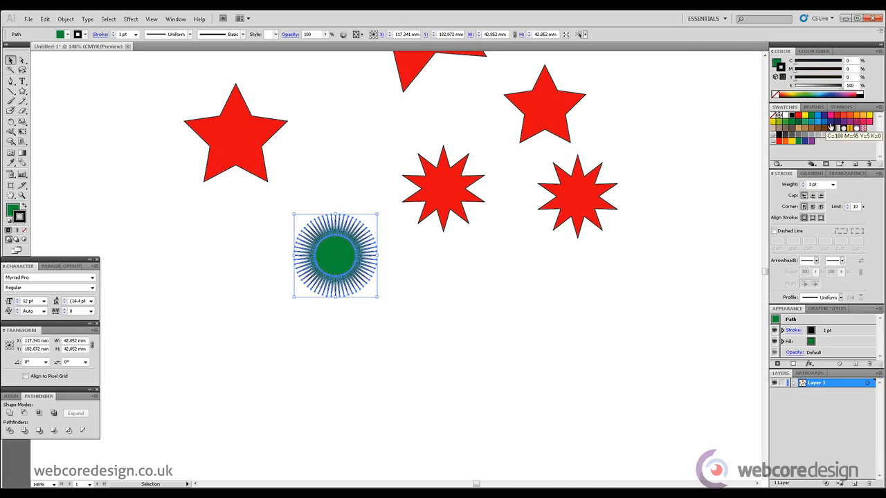
pyautogui.click(830, 126)
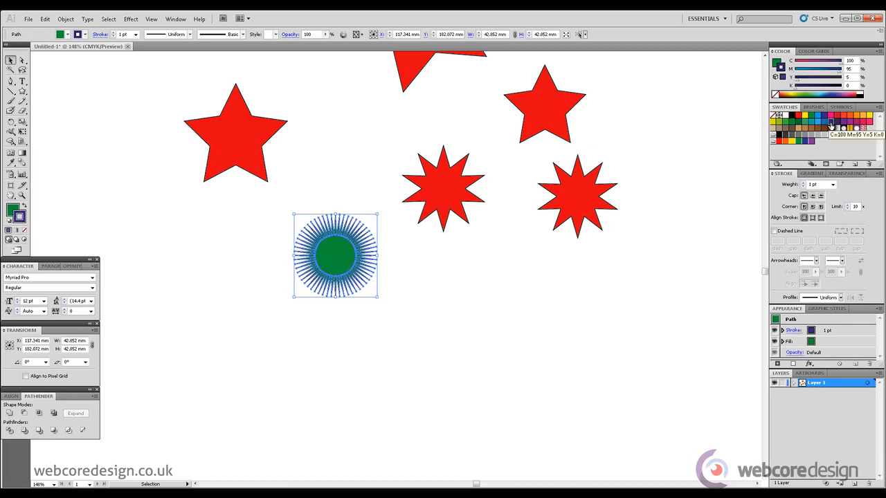
pyautogui.click(419, 280)
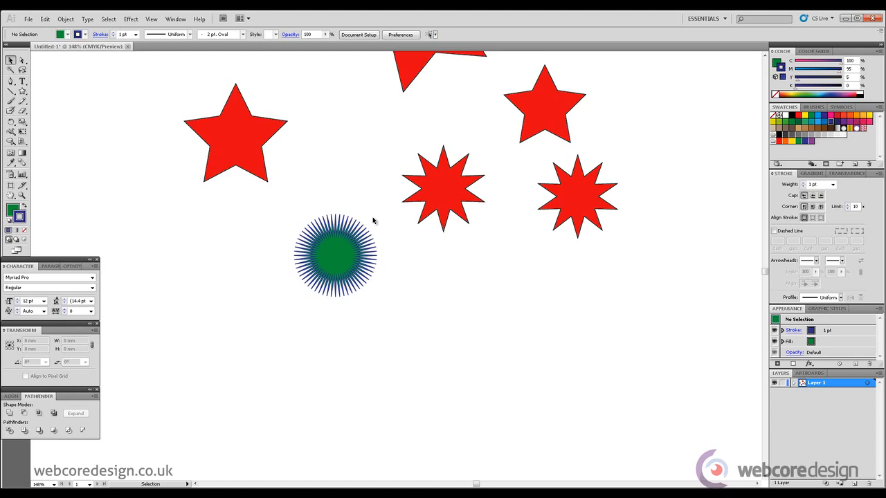
# Set the 60-point star's stroke to None and deselect the star.
pyautogui.click(345, 252)
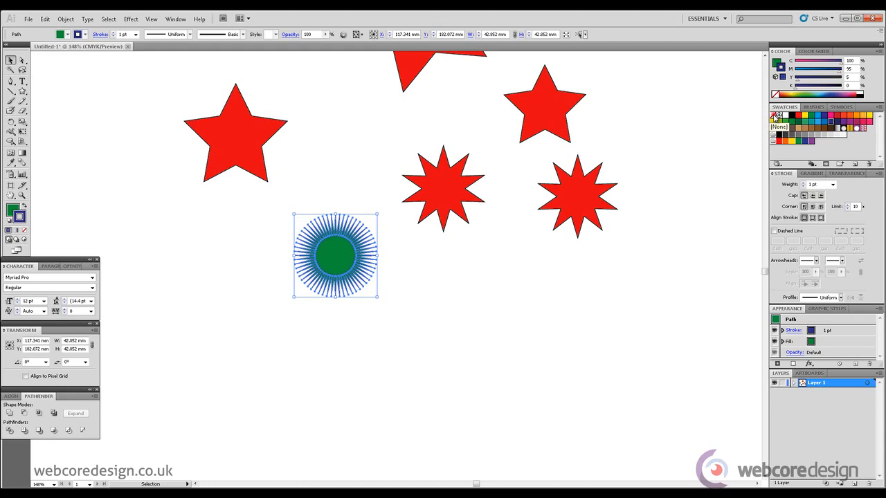
pyautogui.click(775, 117)
pyautogui.click(458, 247)
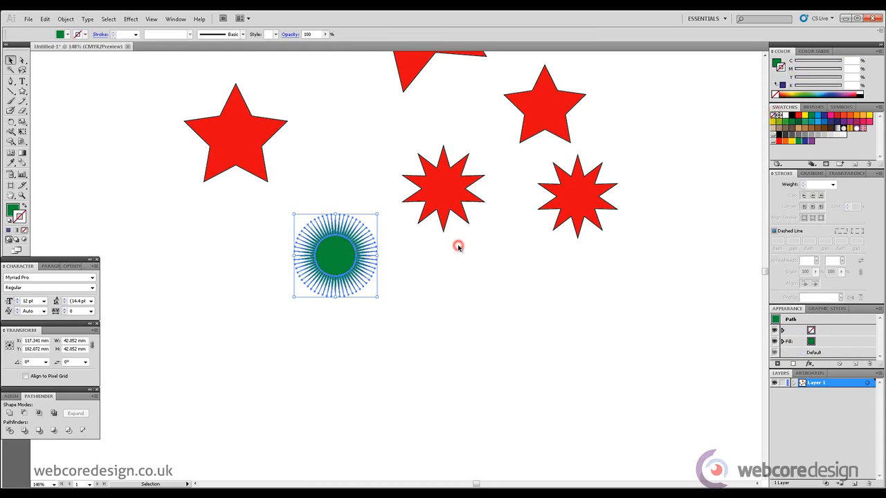